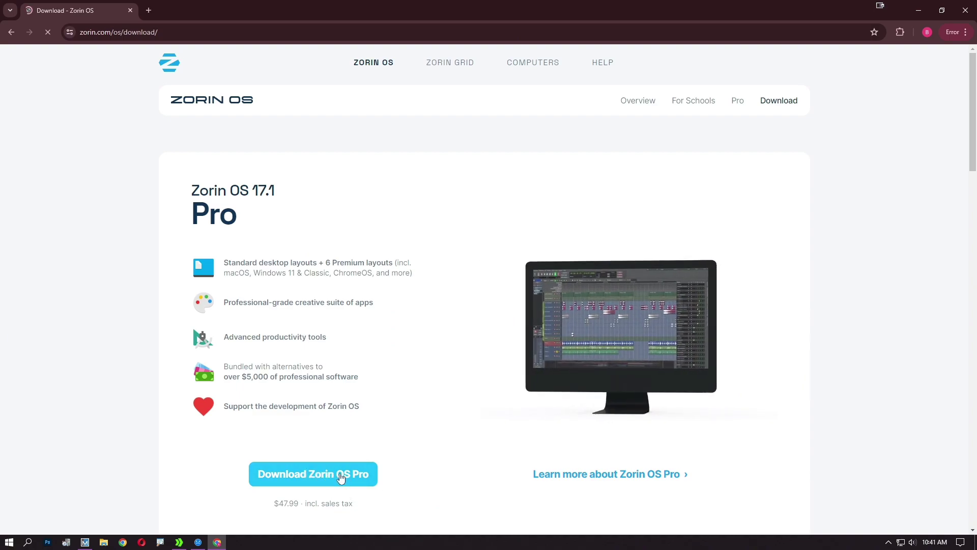
Start the free Zorin OS Core download and begin filling in the email popup
scroll(410, 377, down, 7)
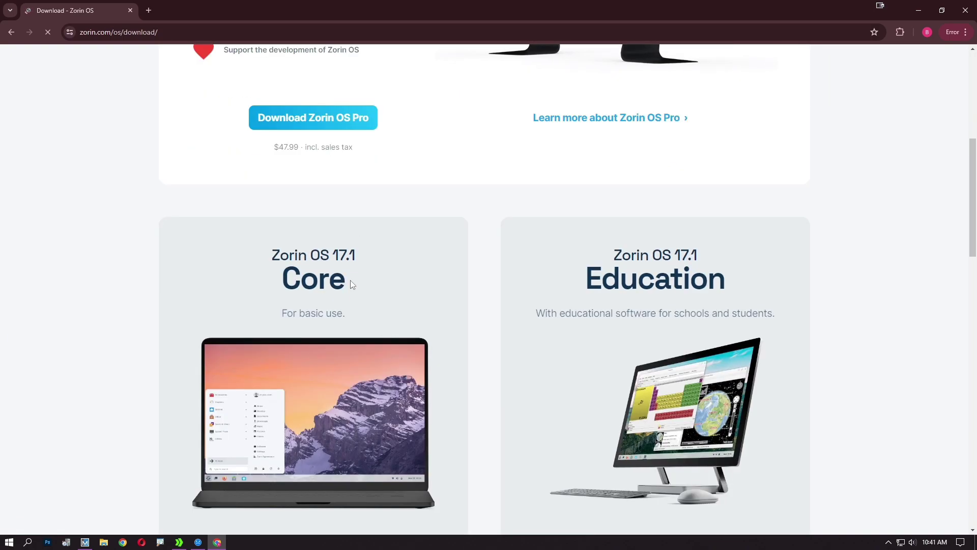
scroll(352, 283, down, 2)
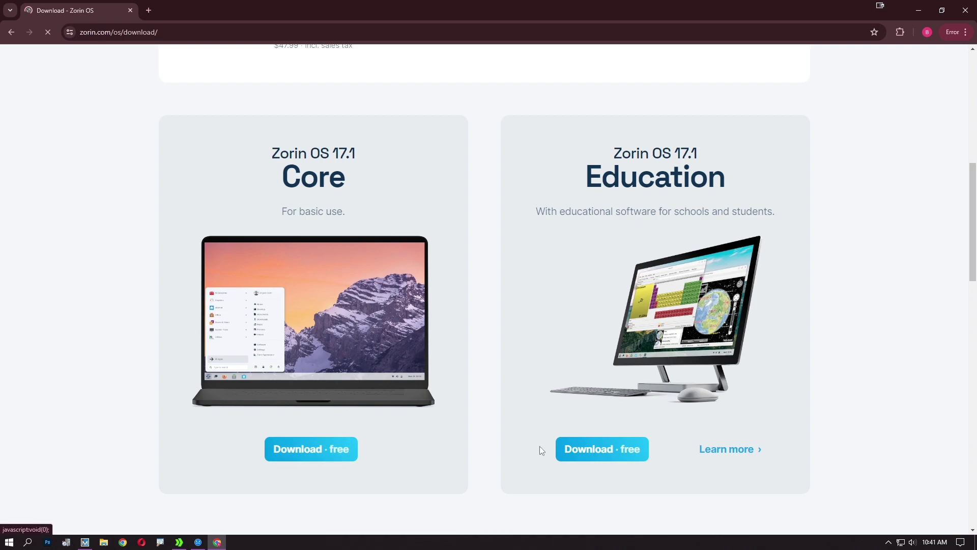
click(334, 451)
click(374, 273)
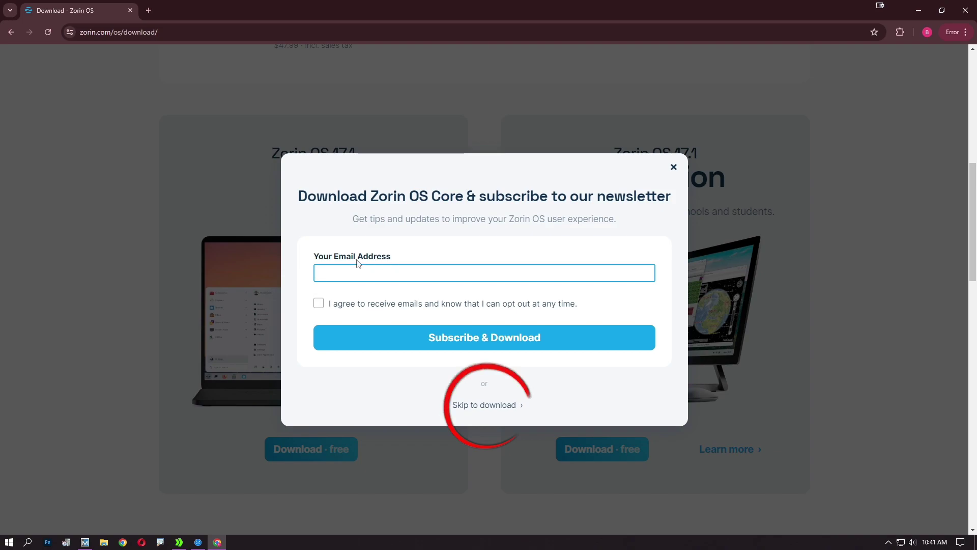
text(emial)
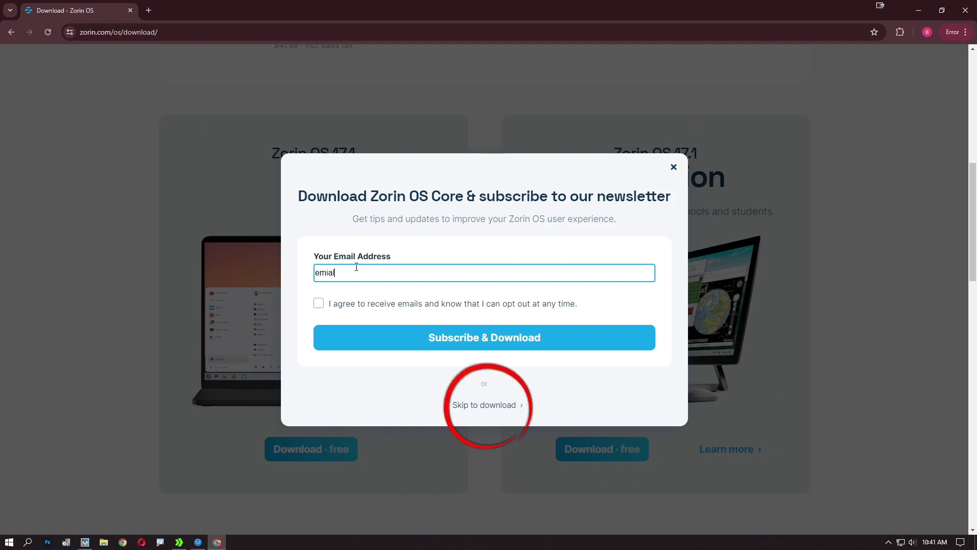
drag(356, 272, 301, 272)
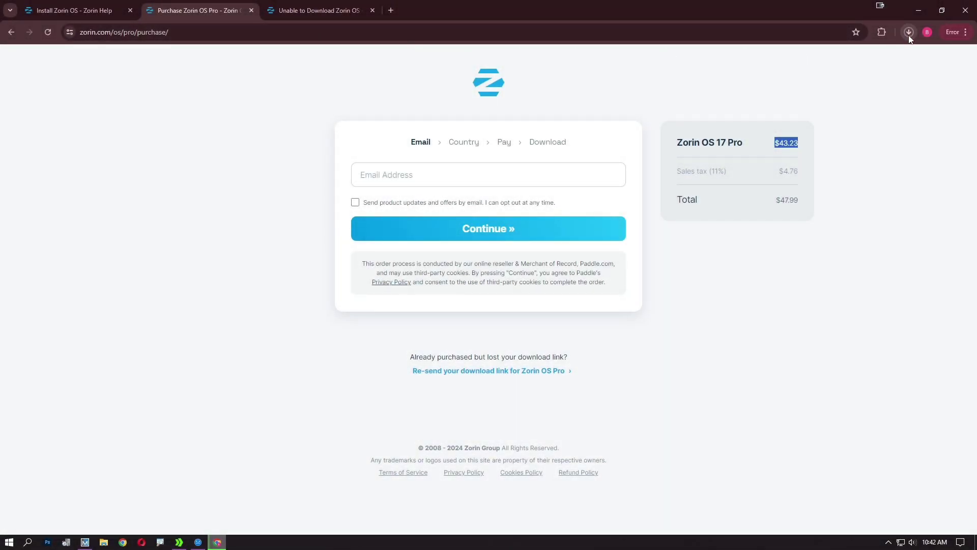
Cancel the Zorin-OS-17.1-Education-64-bit-r2.iso download from Chrome's downloads list
click(909, 32)
mouse_move(811, 80)
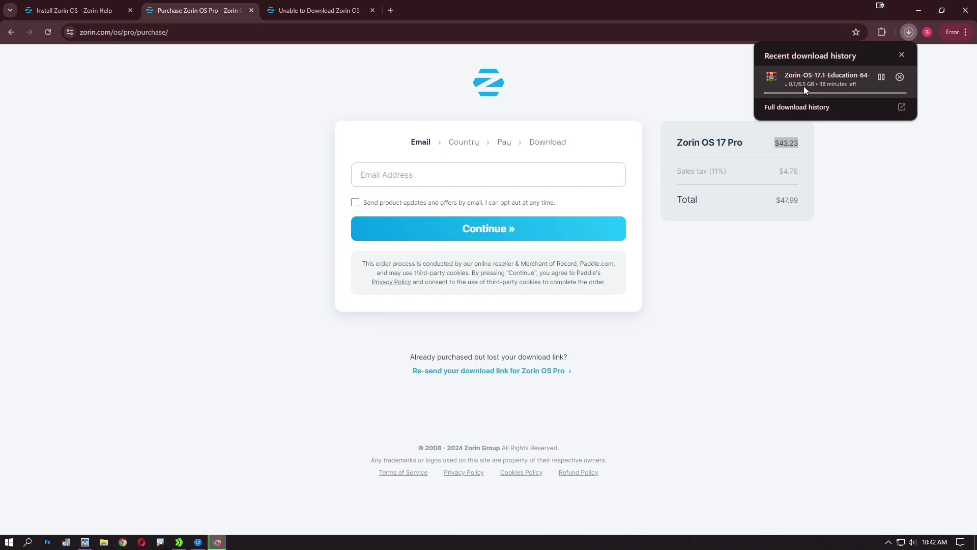
click(899, 79)
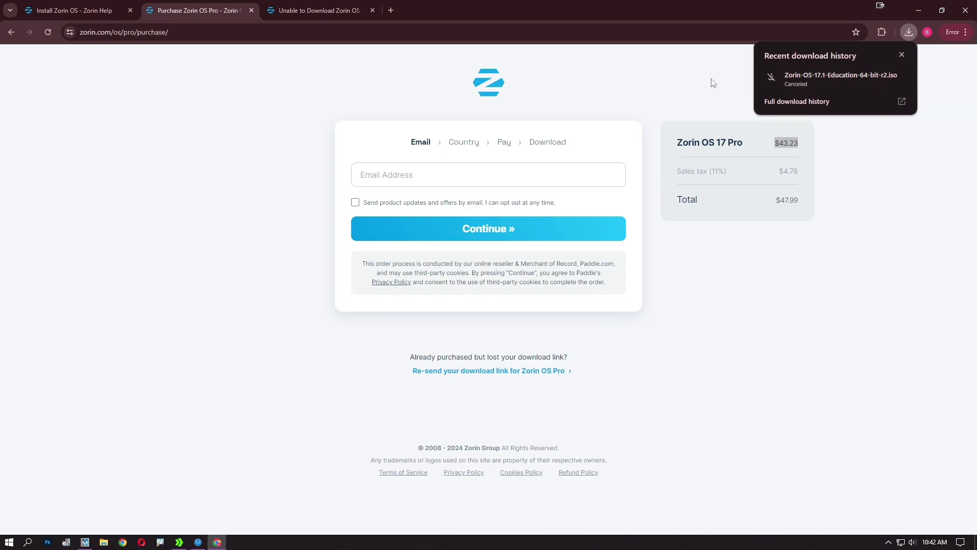
click(161, 32)
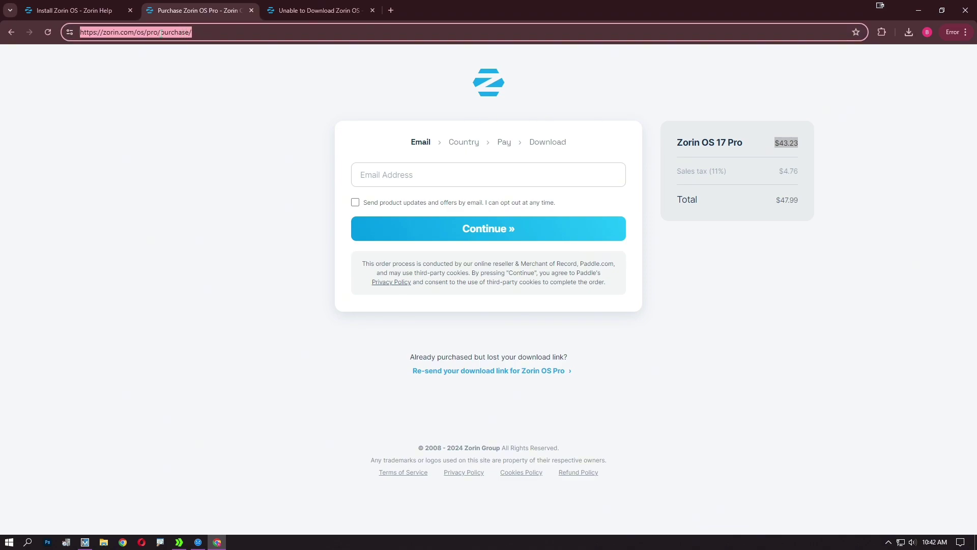
Search Google for rufus, correcting the 'rudus' typo, and open rufus.ie down to its Download table
text(rudus)
key(Return)
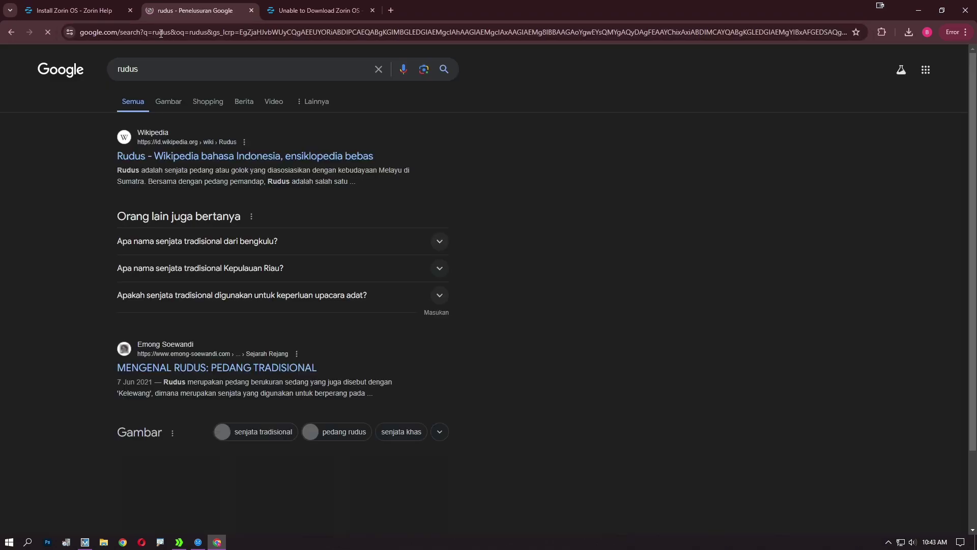
text(rufus)
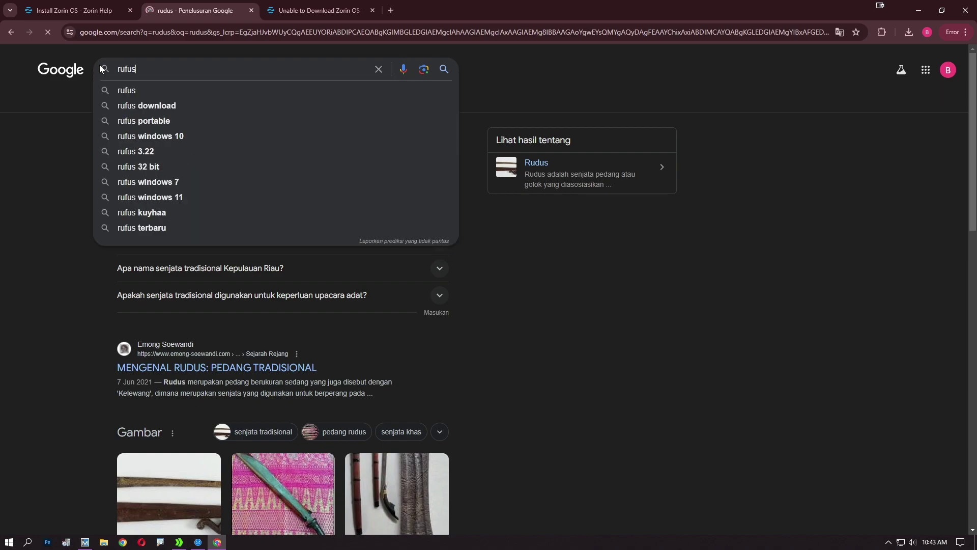
key(Return)
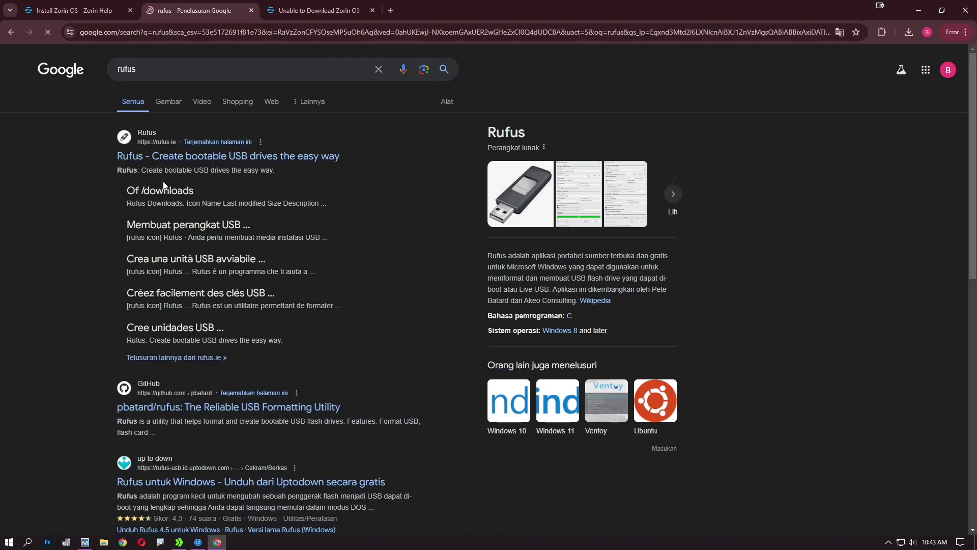
click(228, 156)
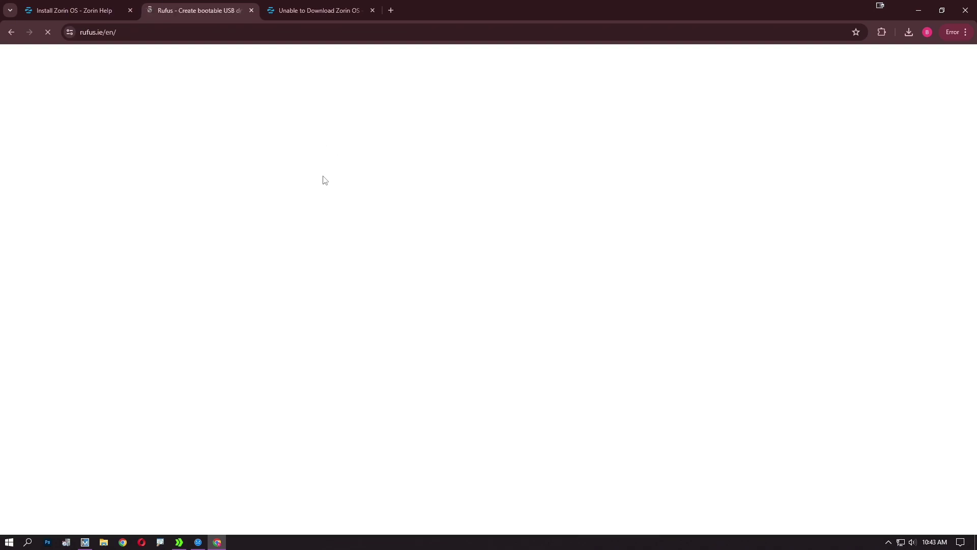
scroll(348, 336, down, 4)
scroll(347, 336, down, 9)
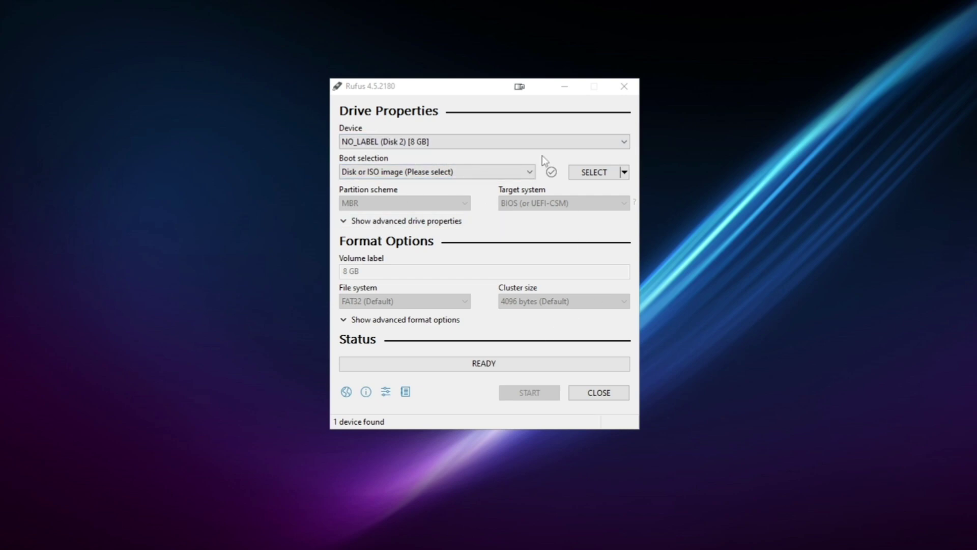
Keep NO_LABEL (Disk 2) [8 GB] as target and load _Getintopc.com_Zorin-OS-17-Pro-64-bit.iso from Data (F:)
click(411, 143)
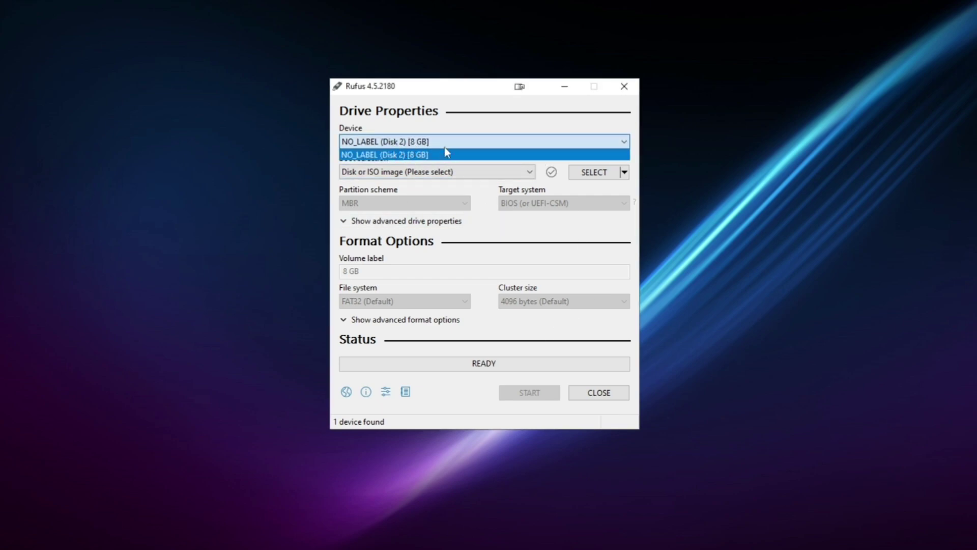
click(572, 179)
click(597, 176)
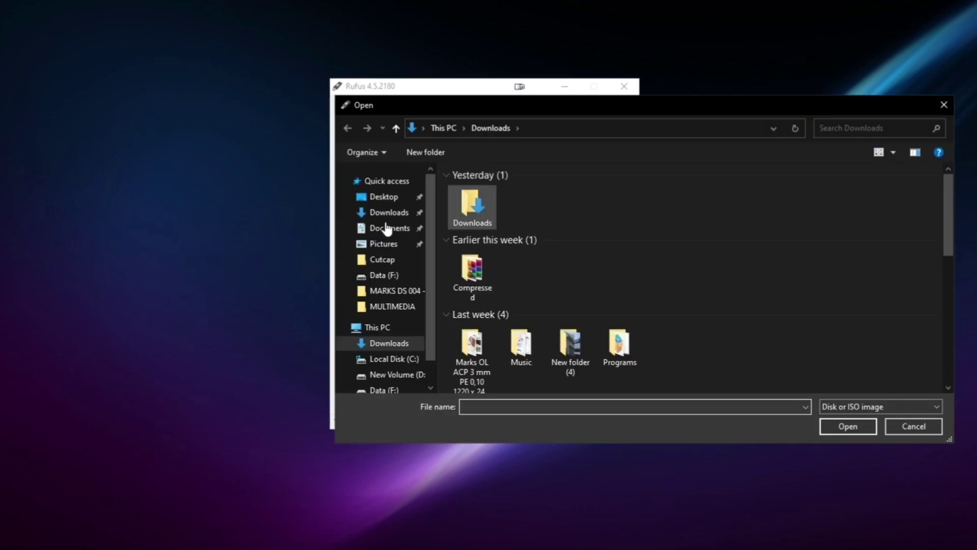
click(393, 391)
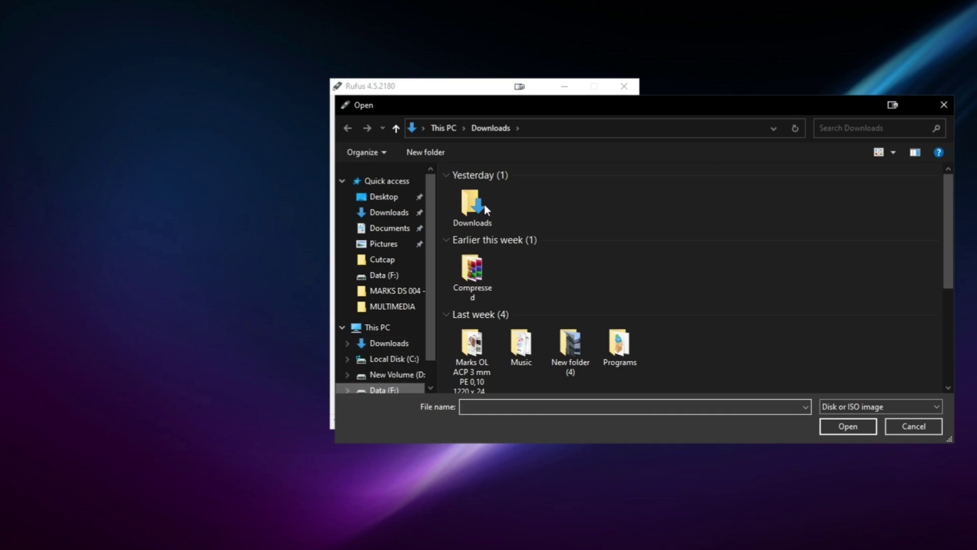
click(478, 213)
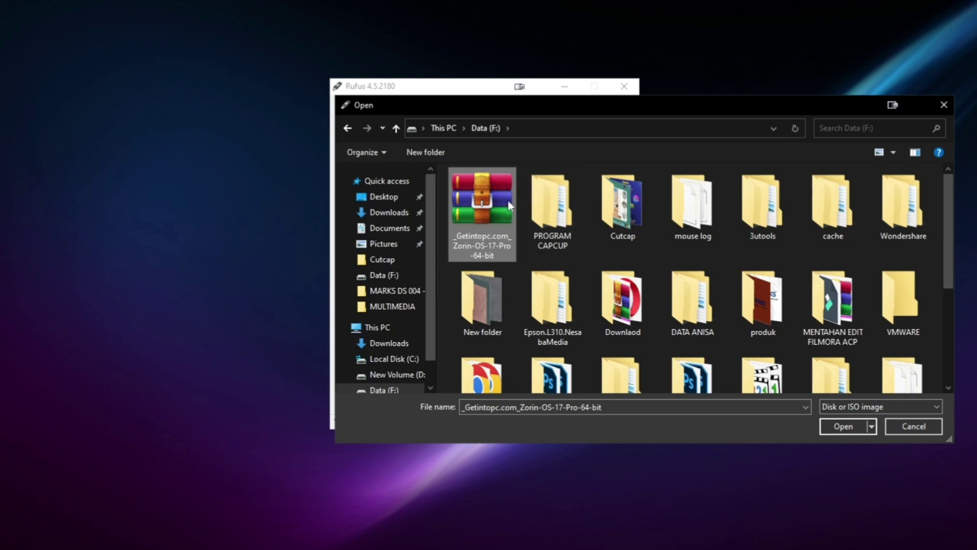
click(845, 430)
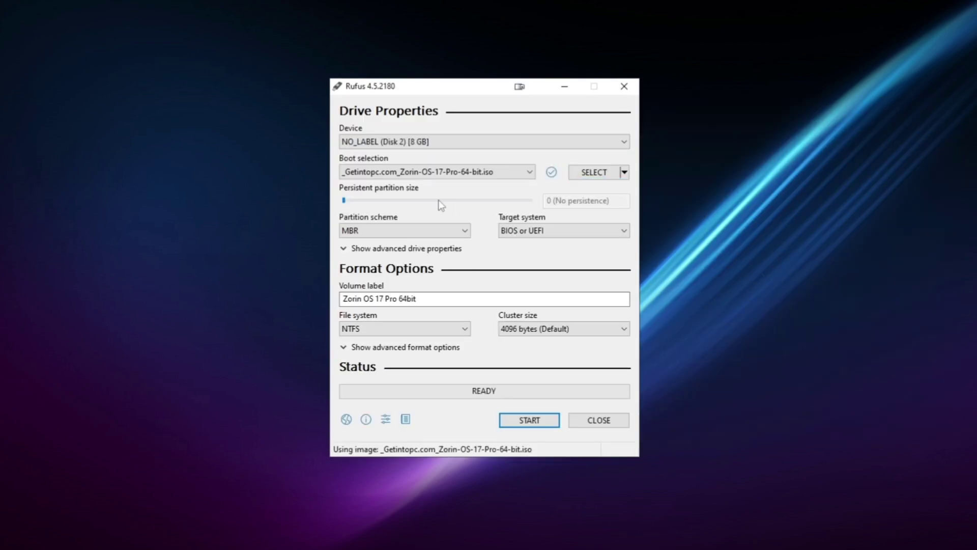
drag(438, 298, 341, 296)
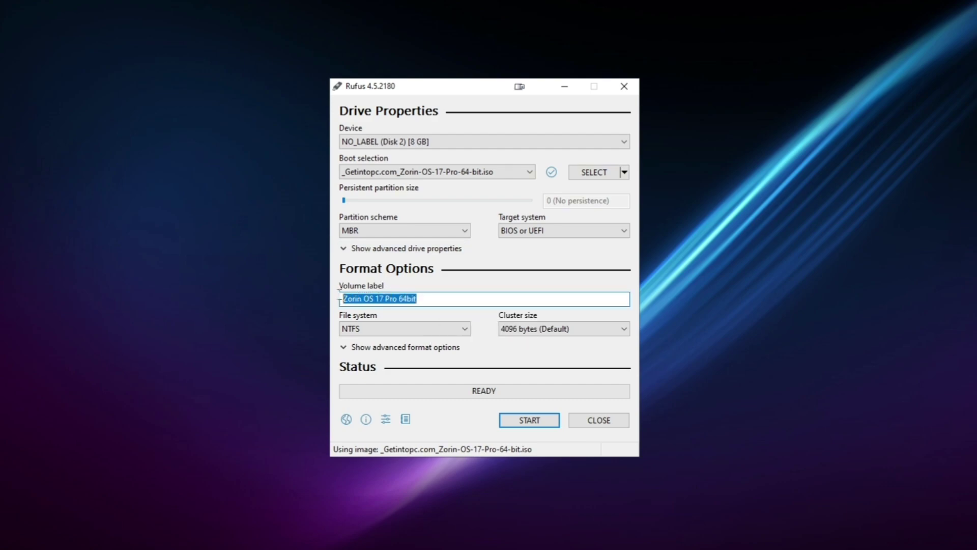
click(385, 327)
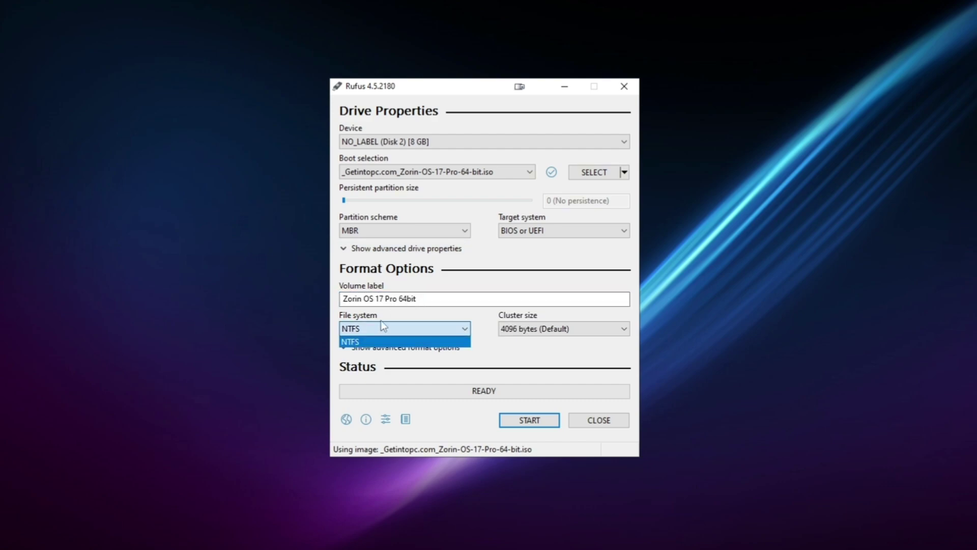
click(377, 341)
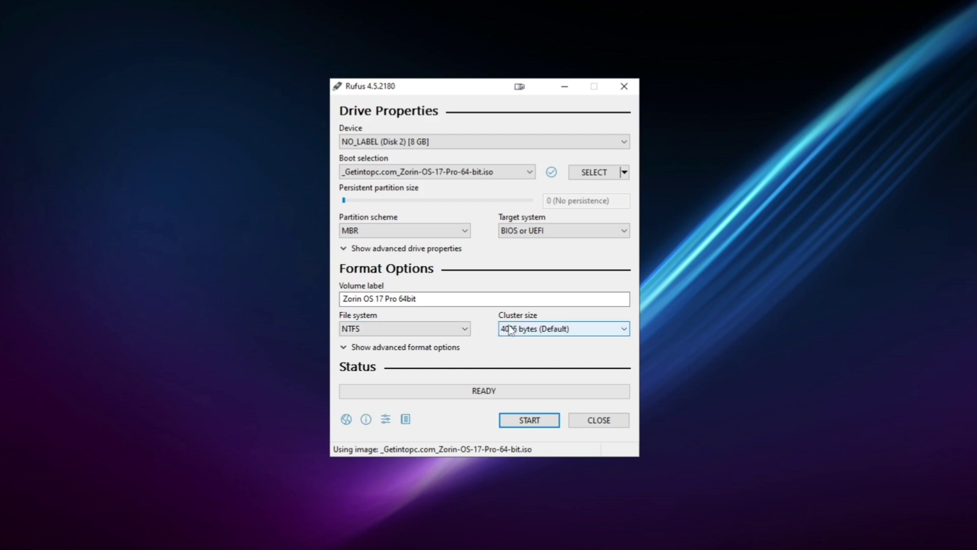
click(529, 329)
click(535, 371)
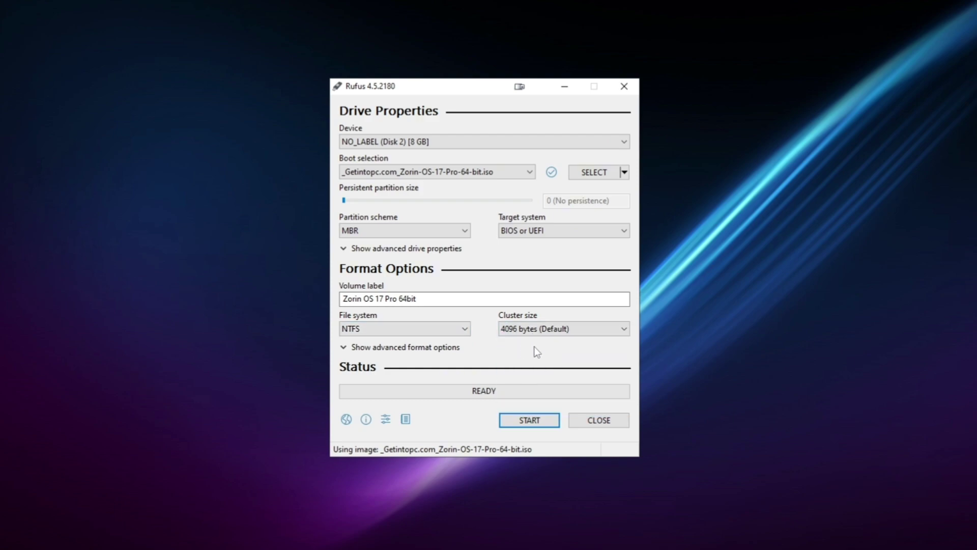
click(530, 423)
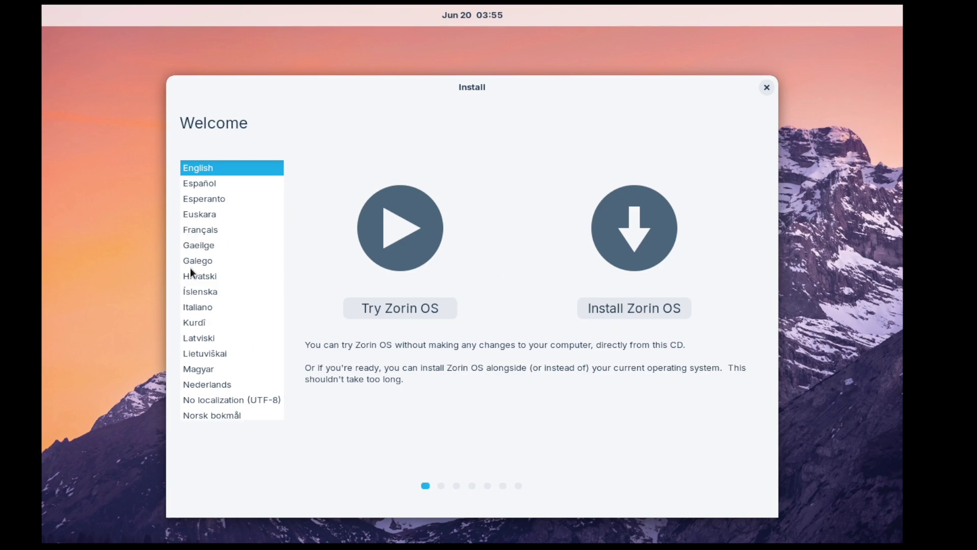
Try Bahasa Indonesia, return the installer language to English, and start installing Zorin OS
scroll(282, 213, down, 10)
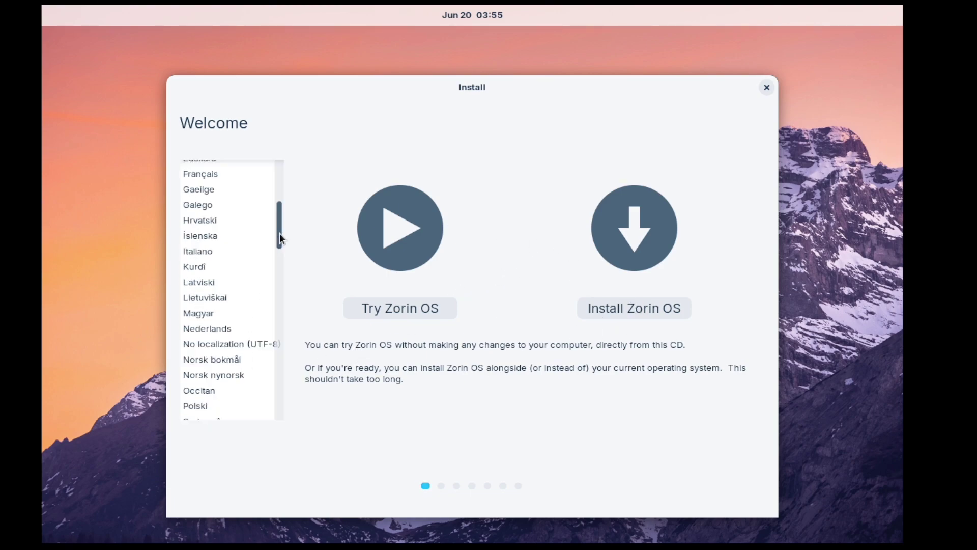
drag(278, 282, 280, 216)
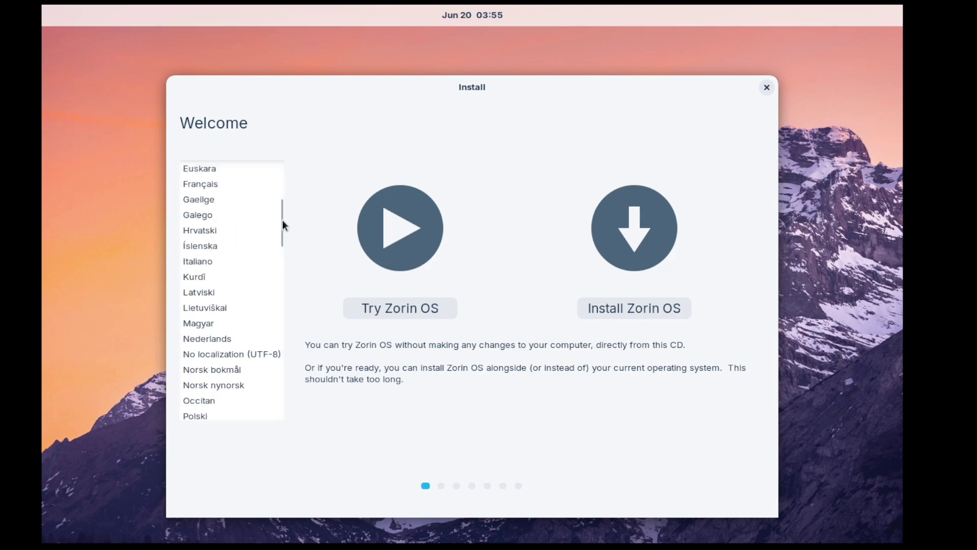
drag(282, 210, 261, 179)
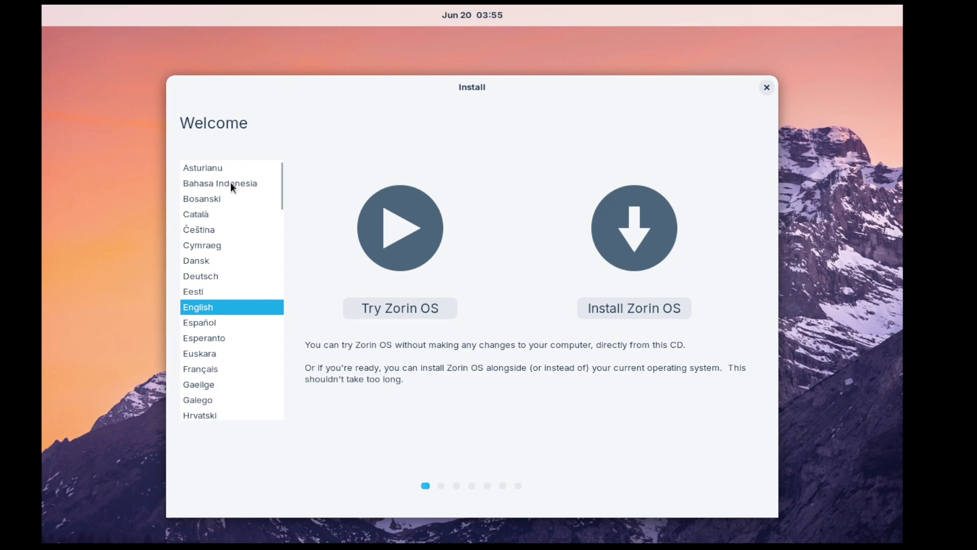
click(230, 183)
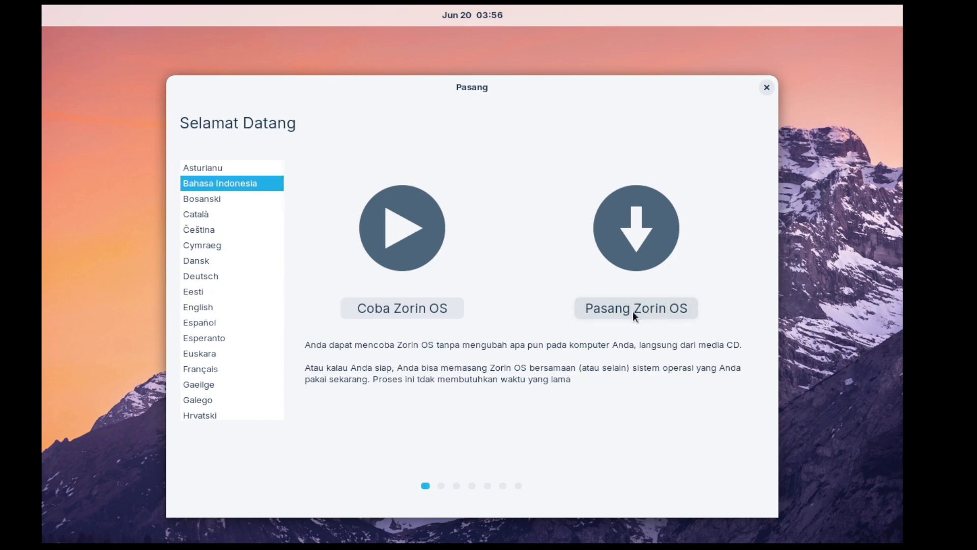
click(200, 308)
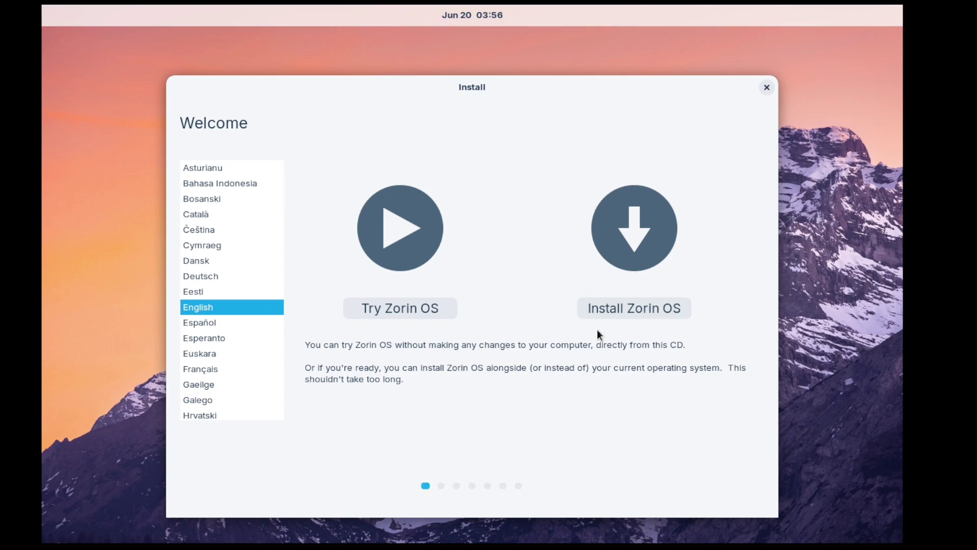
click(668, 316)
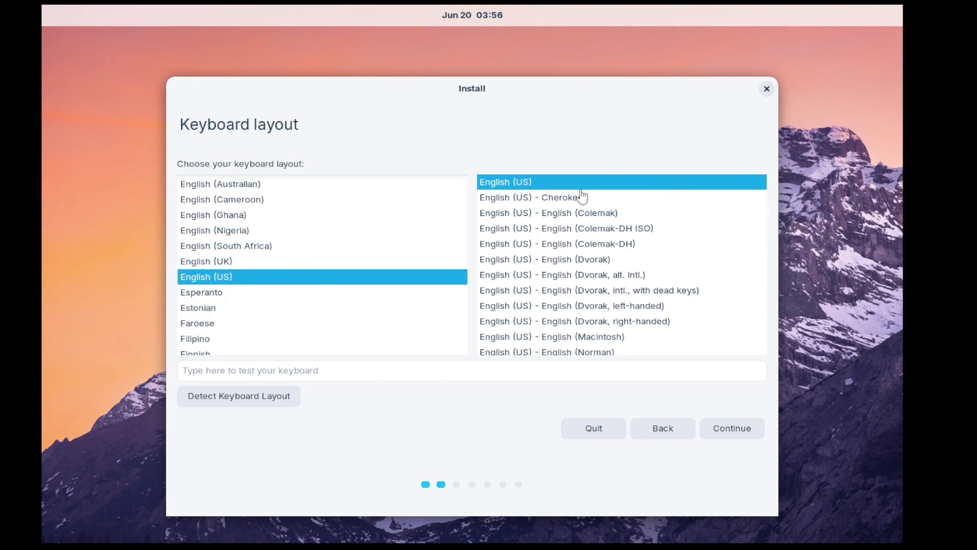
Accept English (US) layout and keep Normal installation with updates and third-party software
click(728, 431)
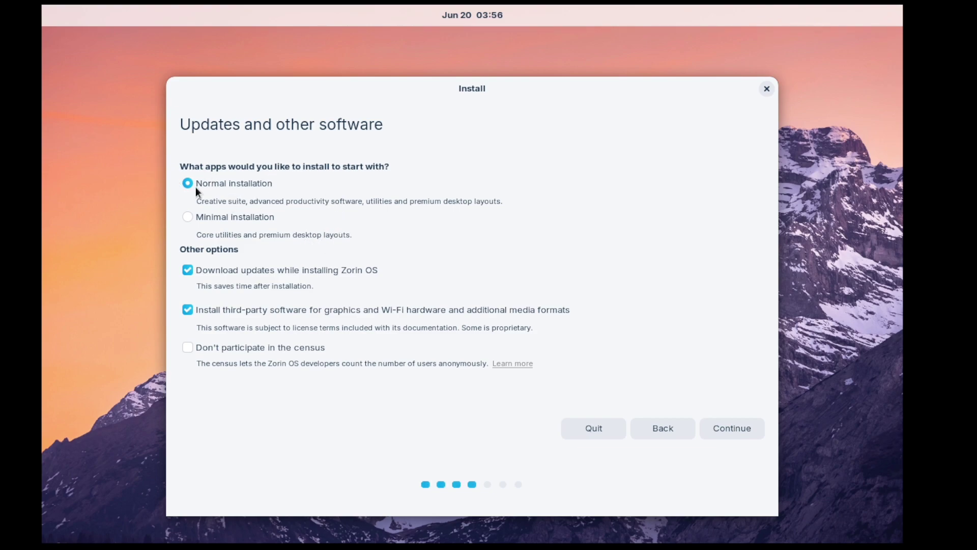
click(187, 218)
click(187, 183)
click(723, 429)
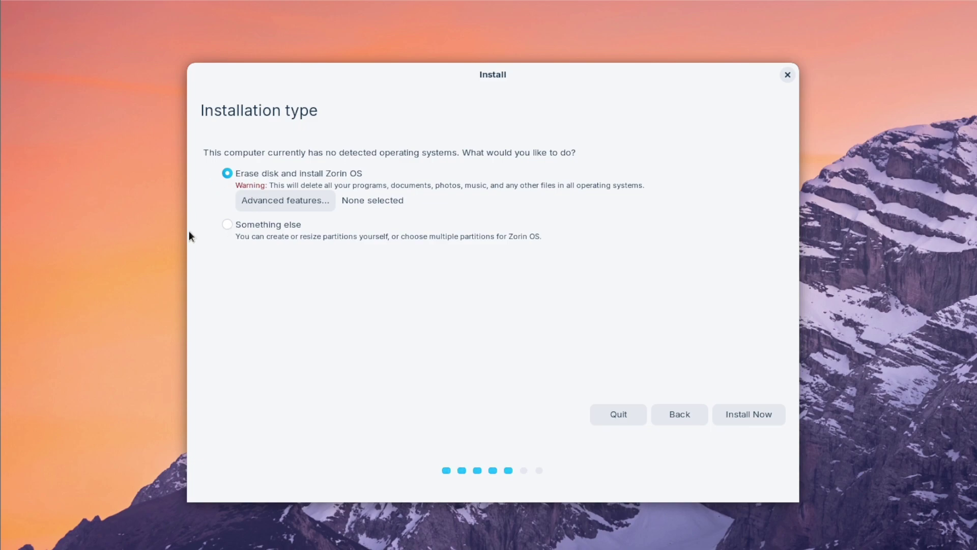
Choose Erase disk and install Zorin OS with Advanced features left unchanged, then proceed with Install Now
click(227, 224)
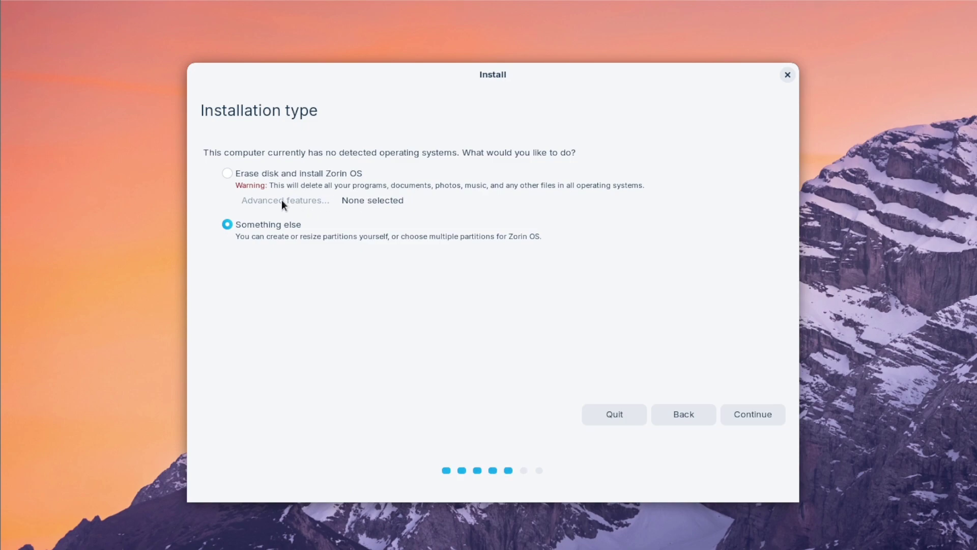
click(230, 174)
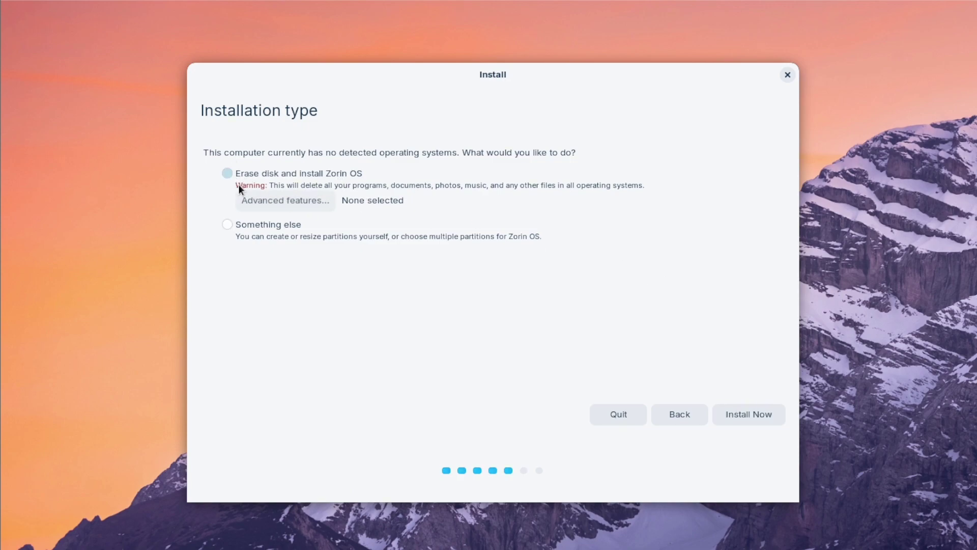
click(283, 206)
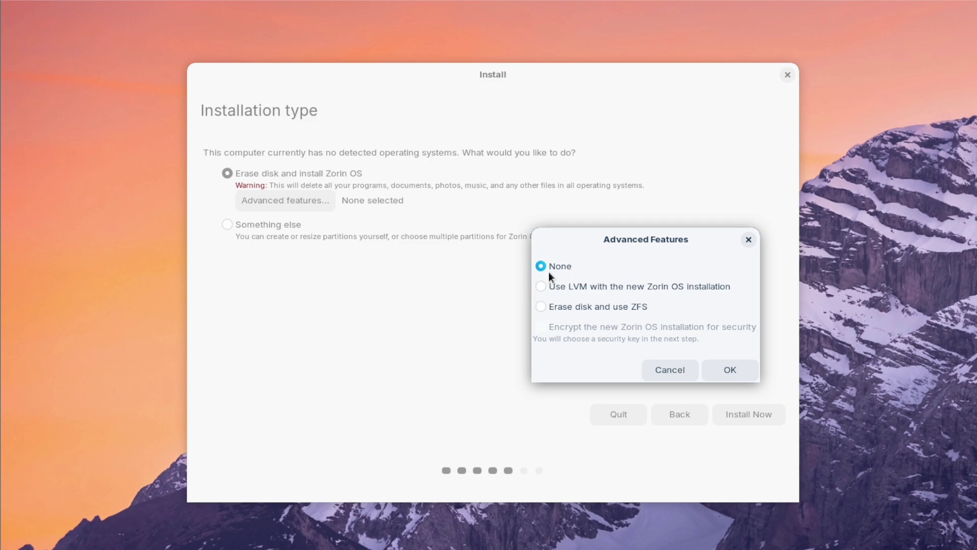
click(670, 370)
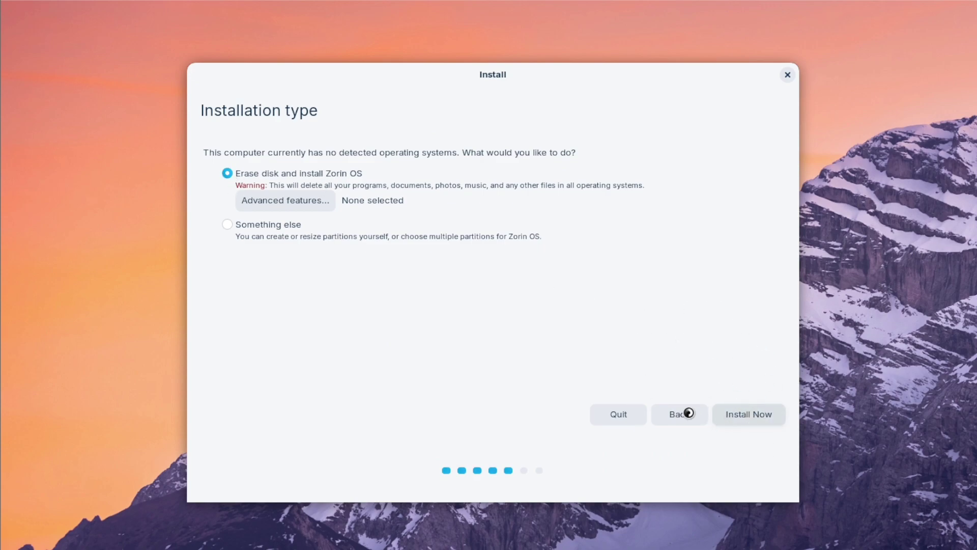
click(728, 413)
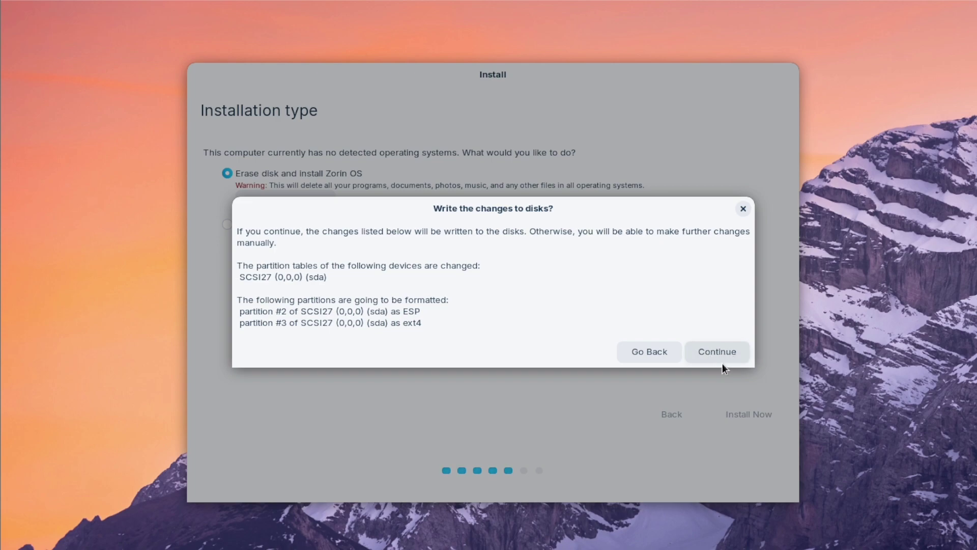
Confirm writing the sda partition changes and accept Jakarta as the location
click(716, 350)
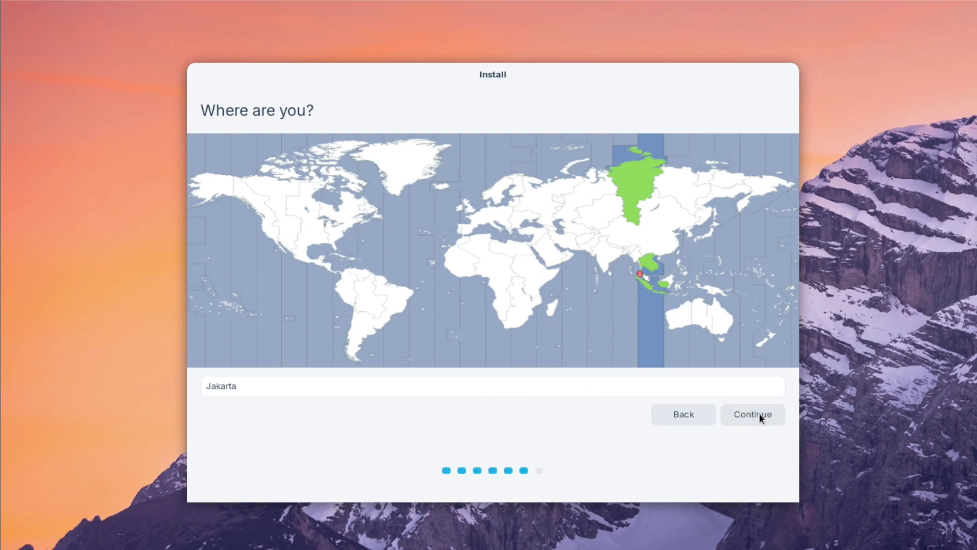
click(743, 415)
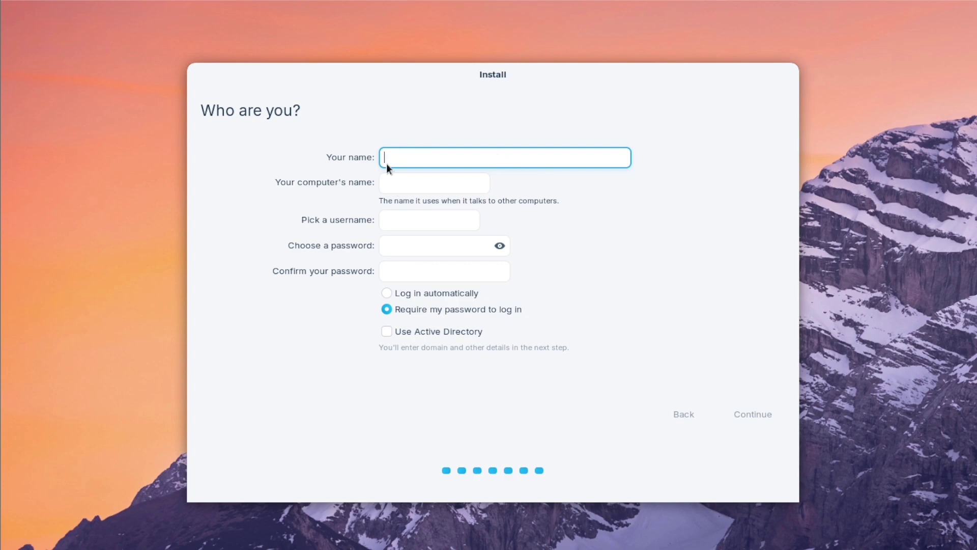
Enter 'zorin os 17' as the name and fill in the account password and its confirmation
text(zorin)
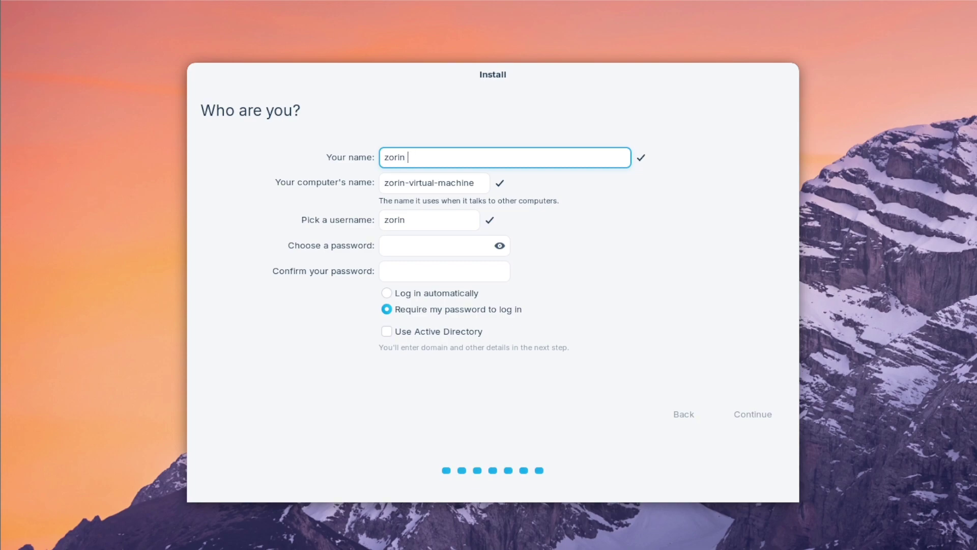
text(os 17)
click(395, 245)
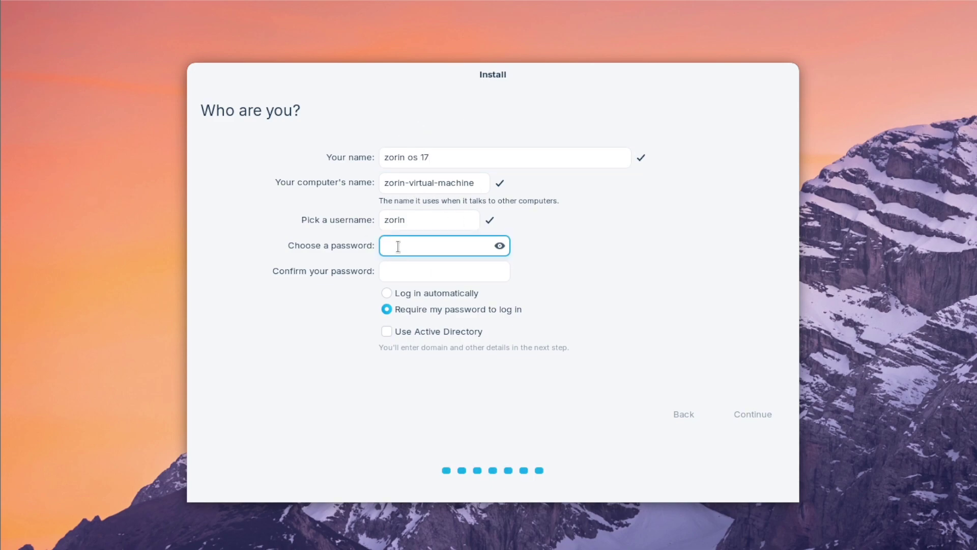
click(500, 246)
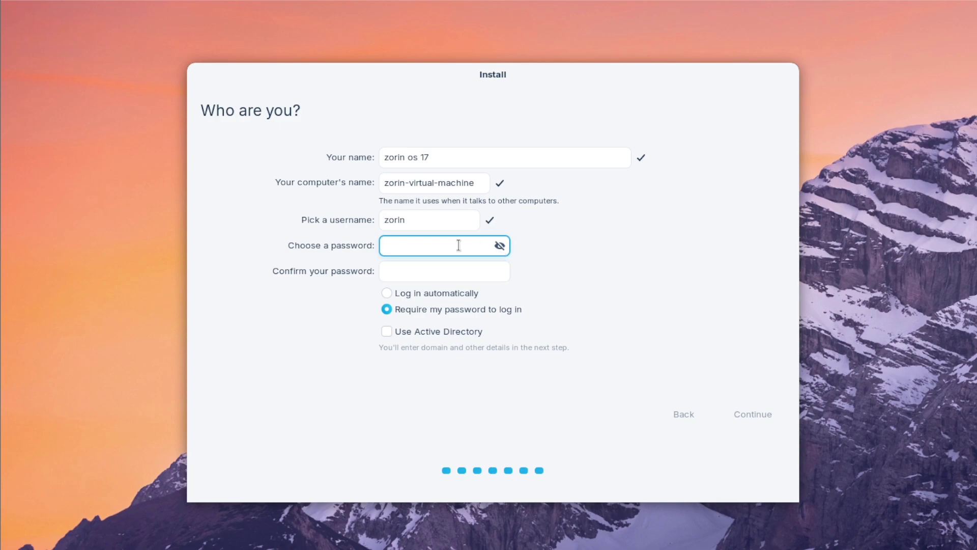
click(500, 246)
text(zorin123)
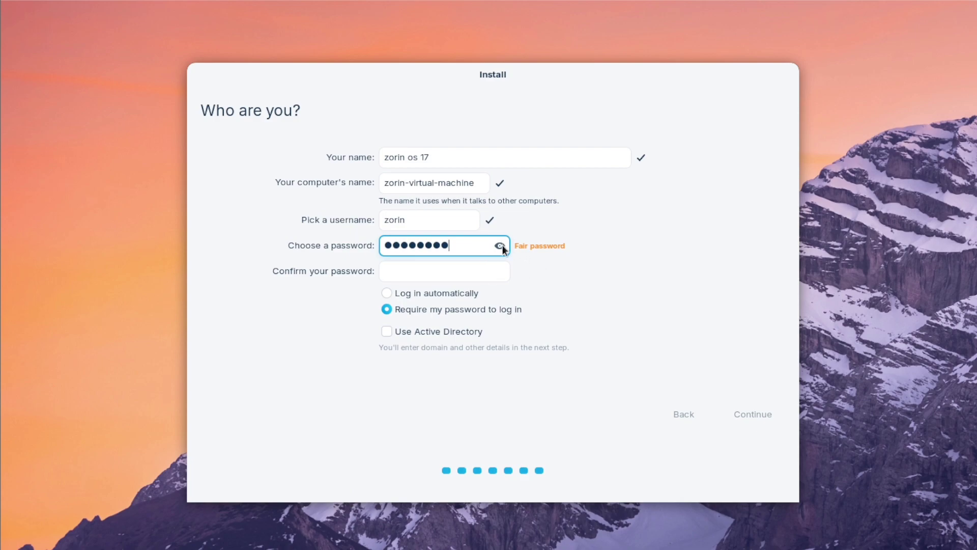
click(500, 246)
click(395, 272)
text(13)
key(BackSpace)
key(BackSpace)
text(123456)
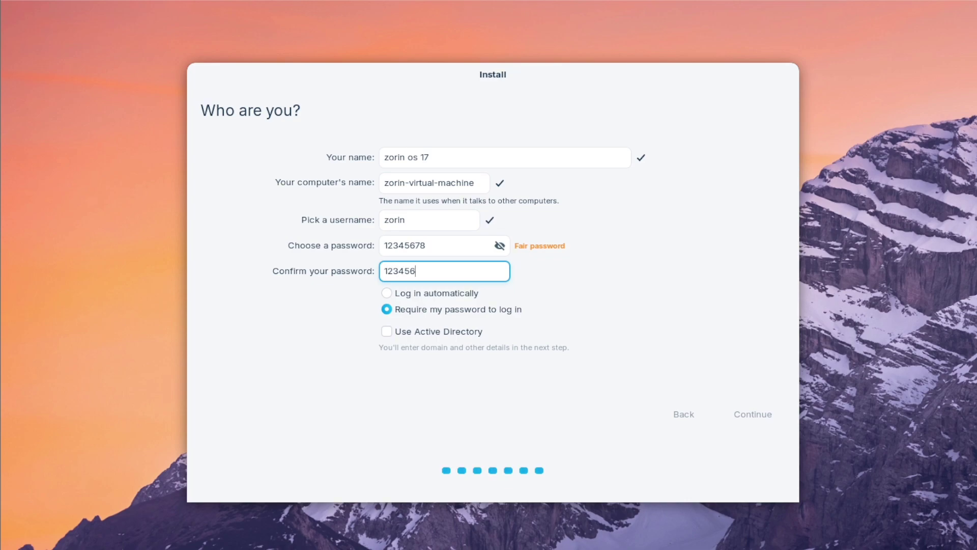
text(78)
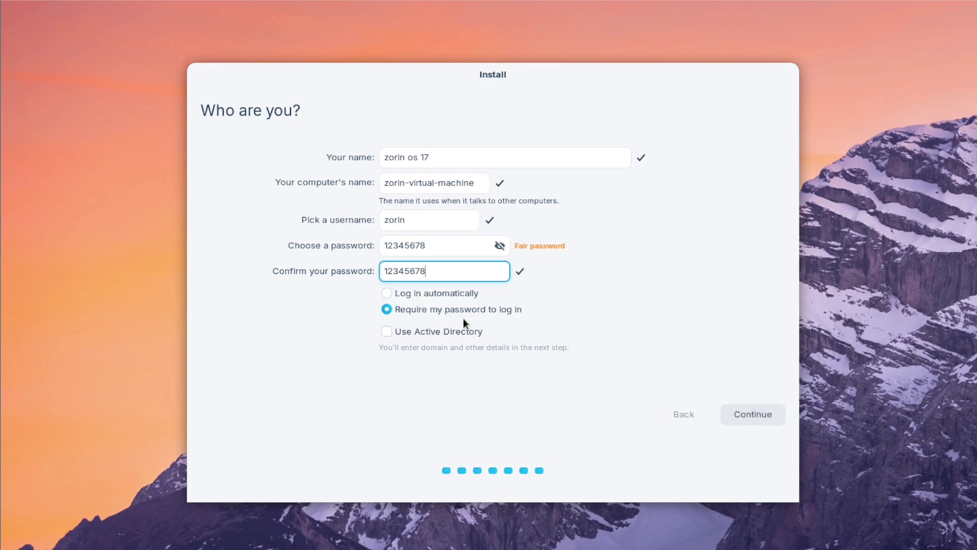
Choose Log in automatically, leave Active Directory unchecked, and continue
click(388, 292)
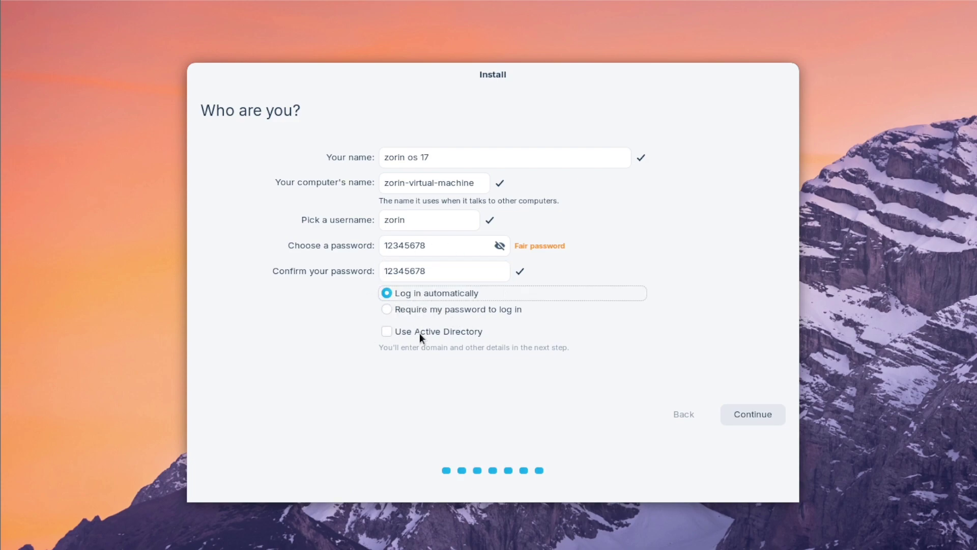
click(385, 331)
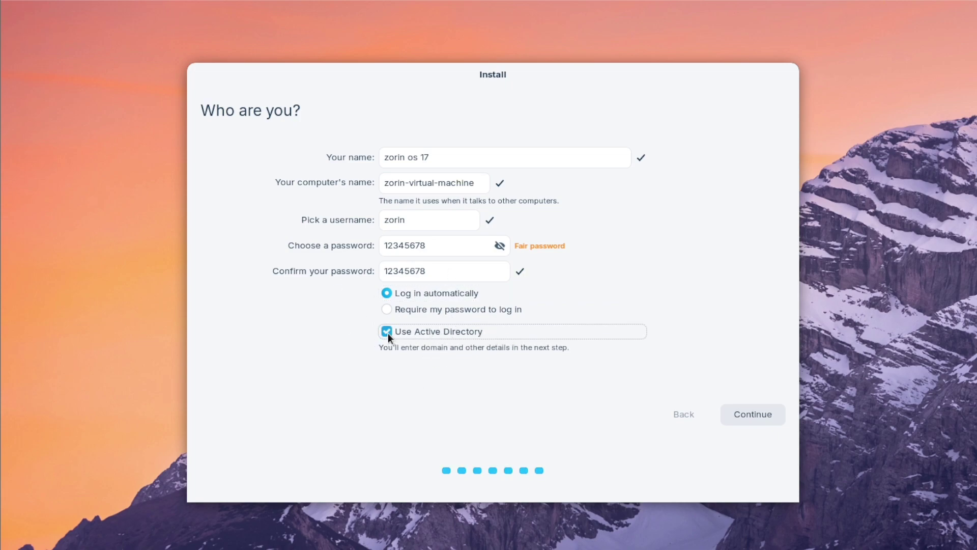
click(387, 331)
click(758, 413)
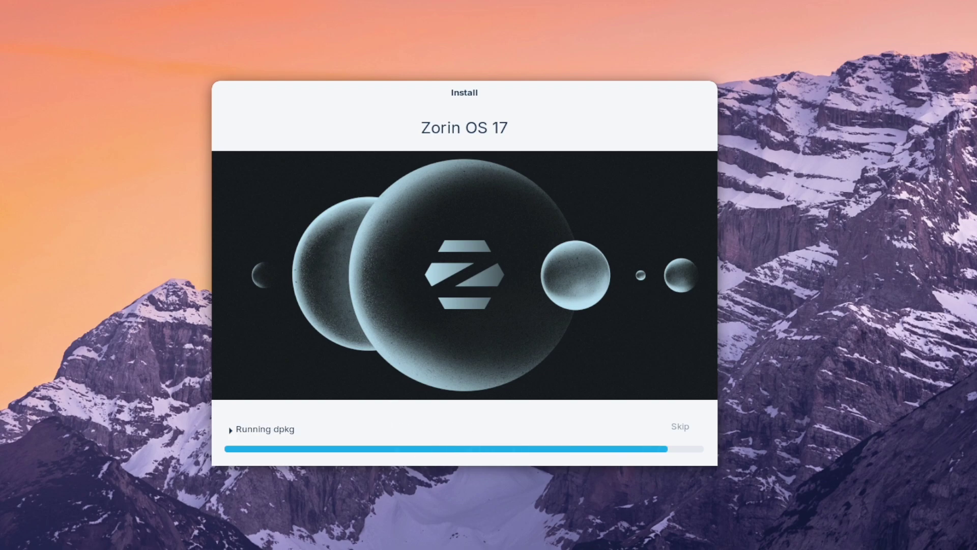
Expand the Running dpkg log while Zorin OS 17 finishes installing
click(231, 430)
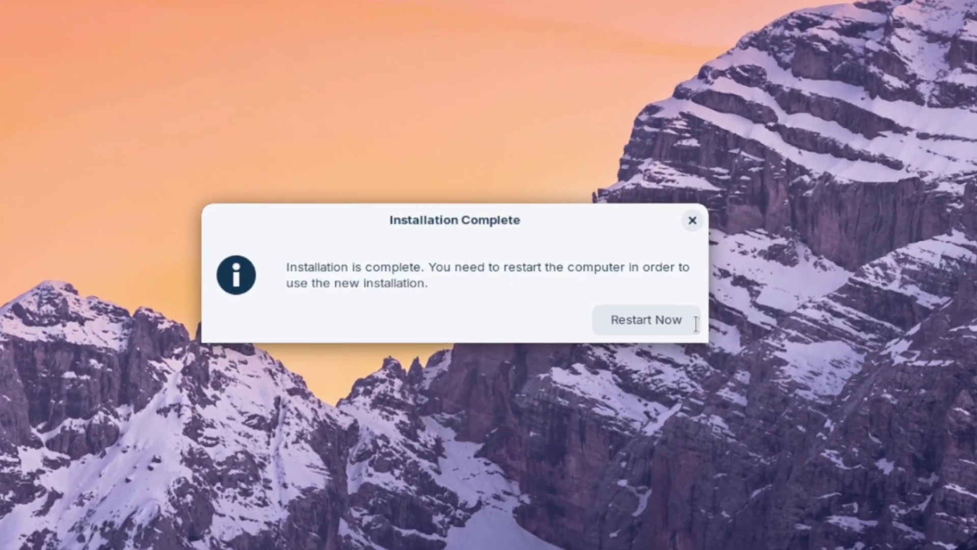
Restart into the installed system, ignore the low disk space warning, and postpone software updates
click(718, 335)
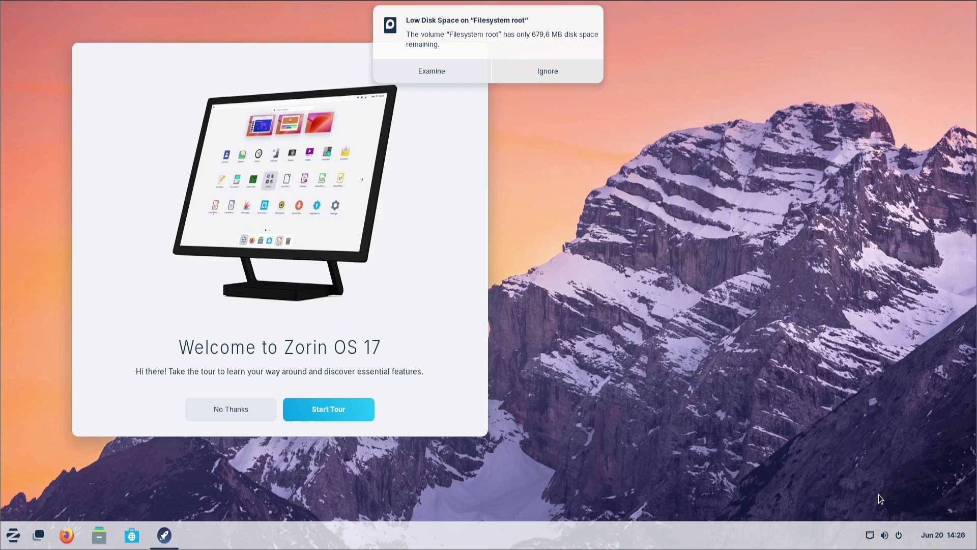
key(super+n)
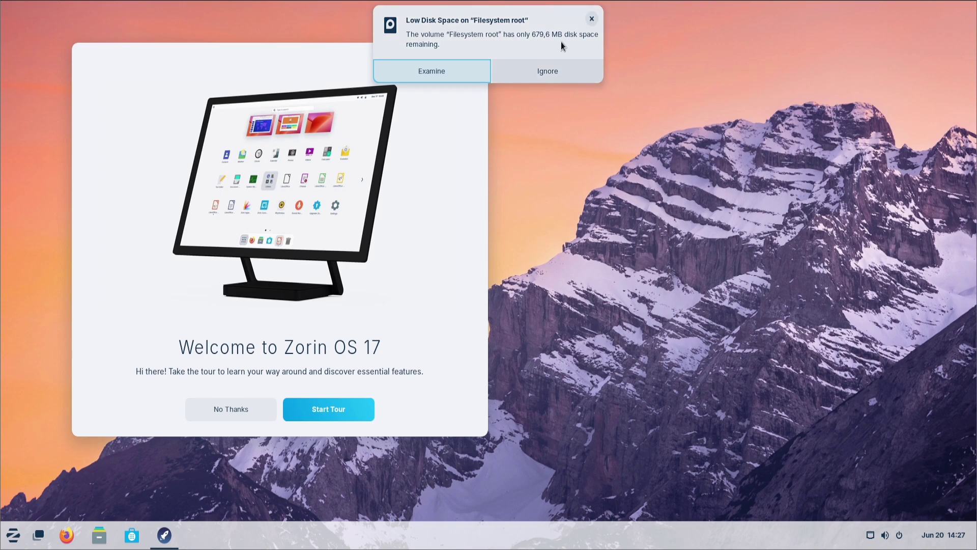
click(553, 71)
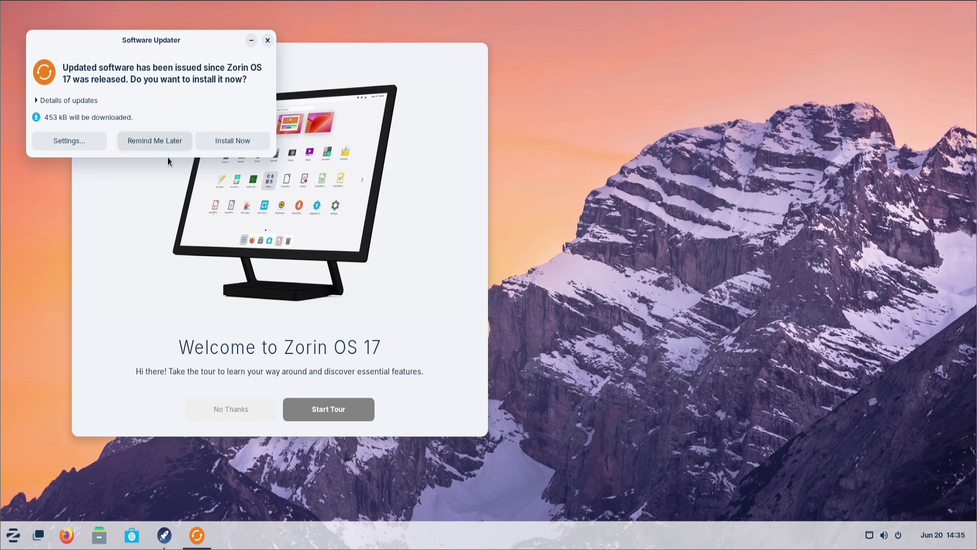
click(152, 145)
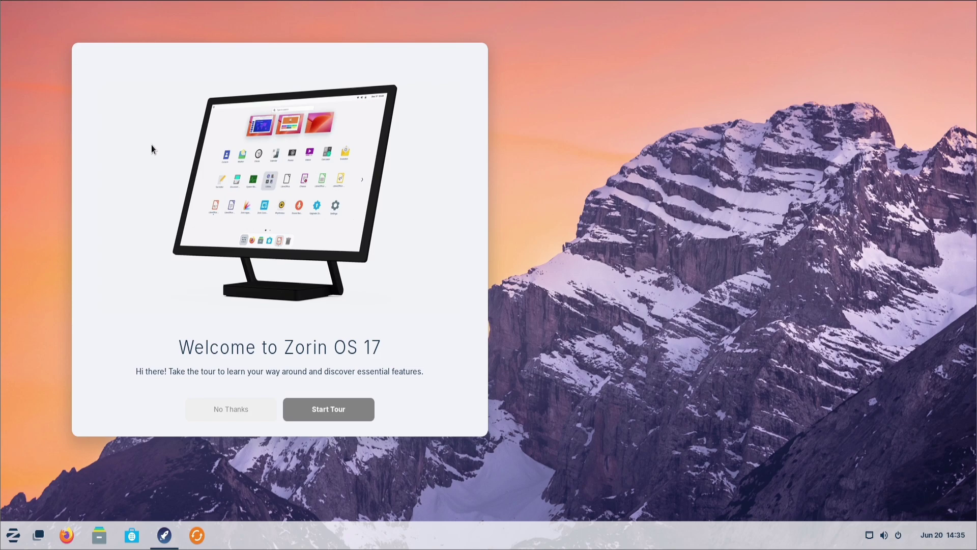